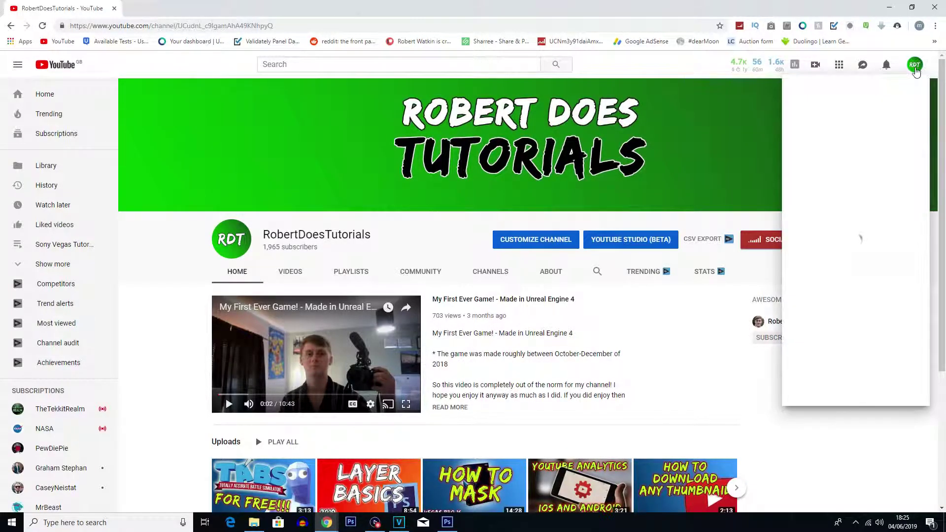
Open YouTube Studio (beta) for the channel and show the full list of recent subscribers from its dashboard.
left_click(916, 68)
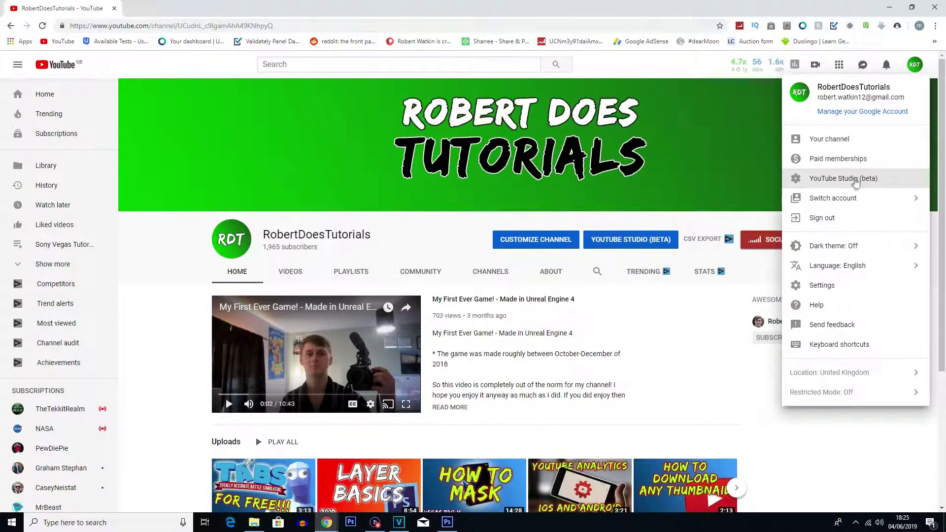
left_click(855, 182)
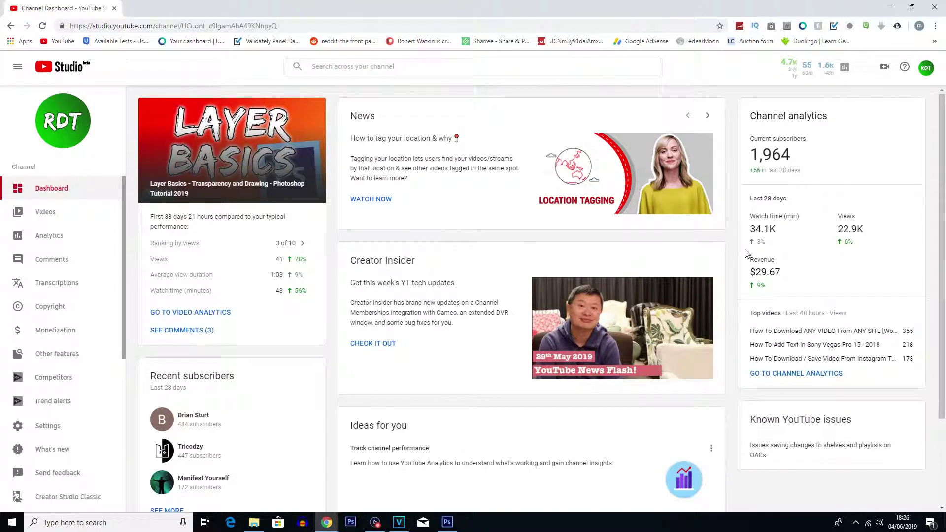
scroll(383, 344, "down", 3)
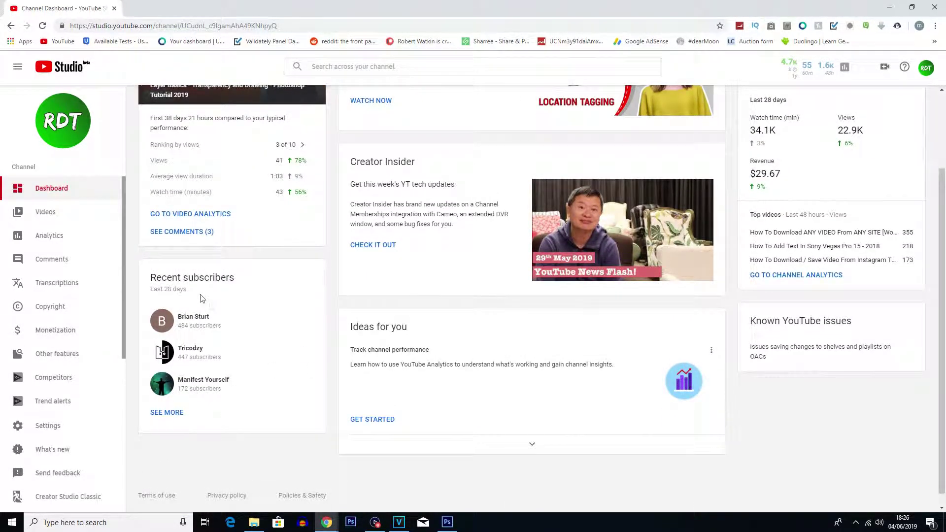
left_click(167, 413)
Look through the recent subscribers list, read the notes on the 28-day period and public subscriptions, and close the list.
scroll(446, 246, "down", 3)
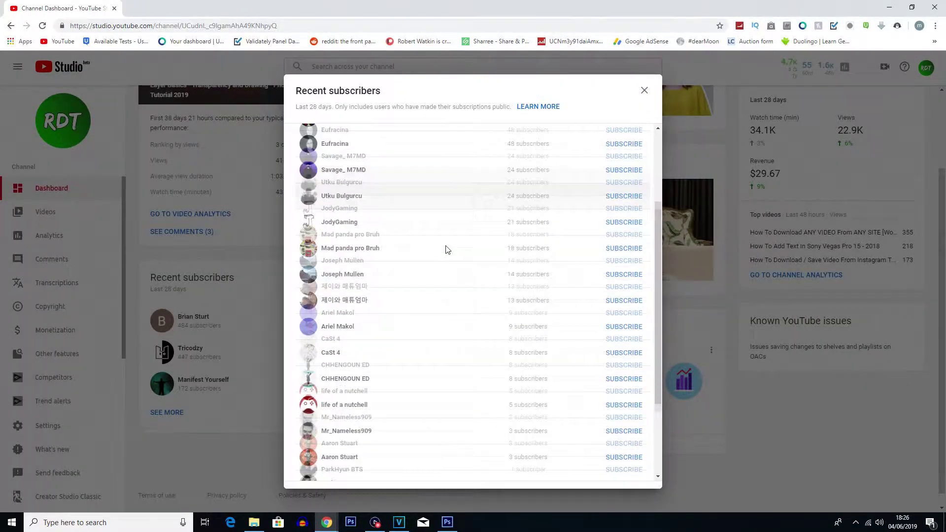
scroll(446, 251, "down", 3)
scroll(442, 254, "up", 6)
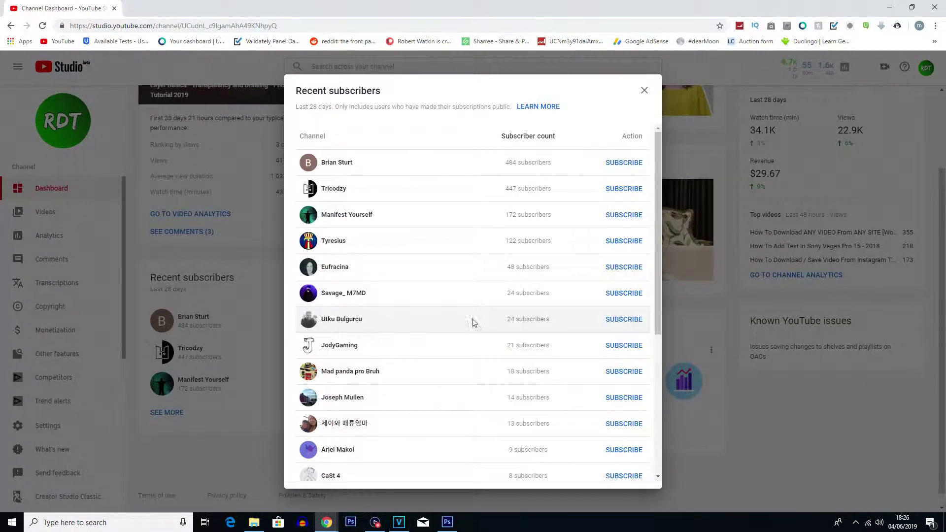
left_click_drag(295, 107, 333, 107)
left_click(425, 300)
scroll(427, 305, "down", 4)
scroll(375, 222, "up", 4)
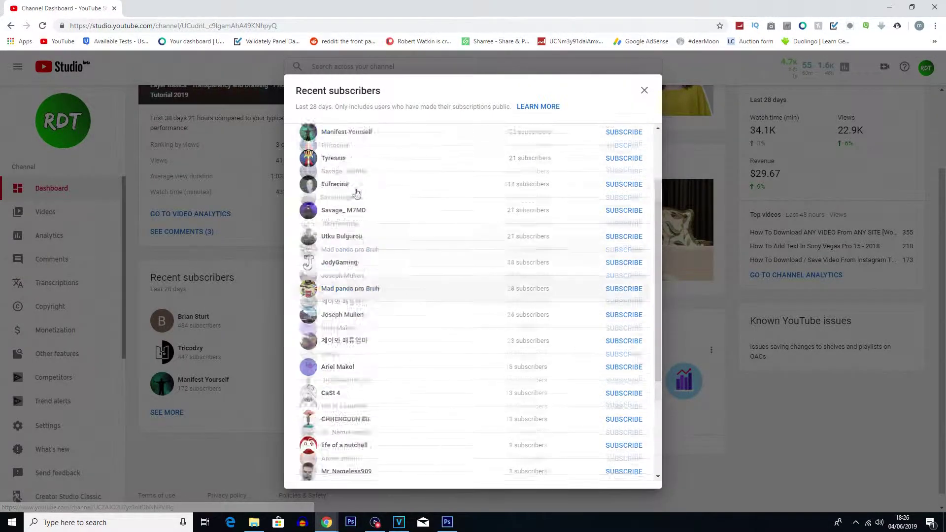
scroll(418, 210, "down", 4)
scroll(417, 210, "down", 1)
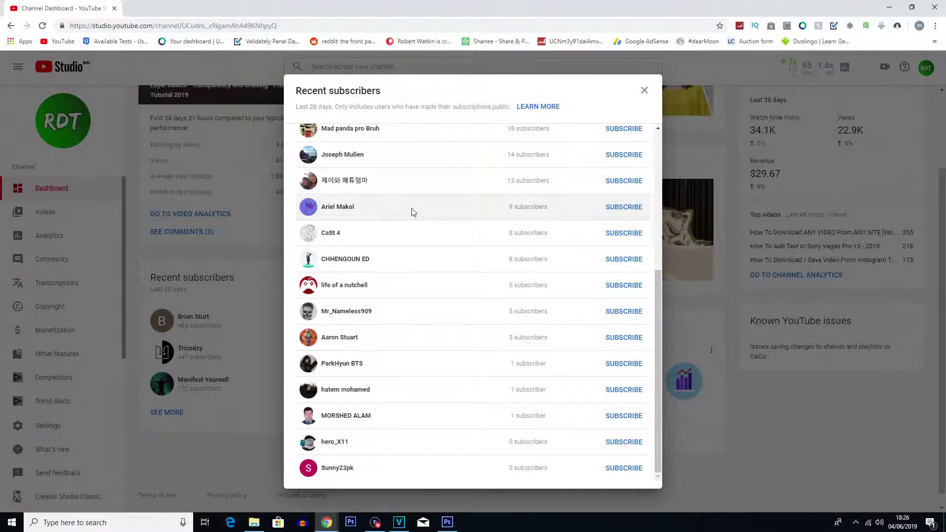
scroll(412, 213, "up", 5)
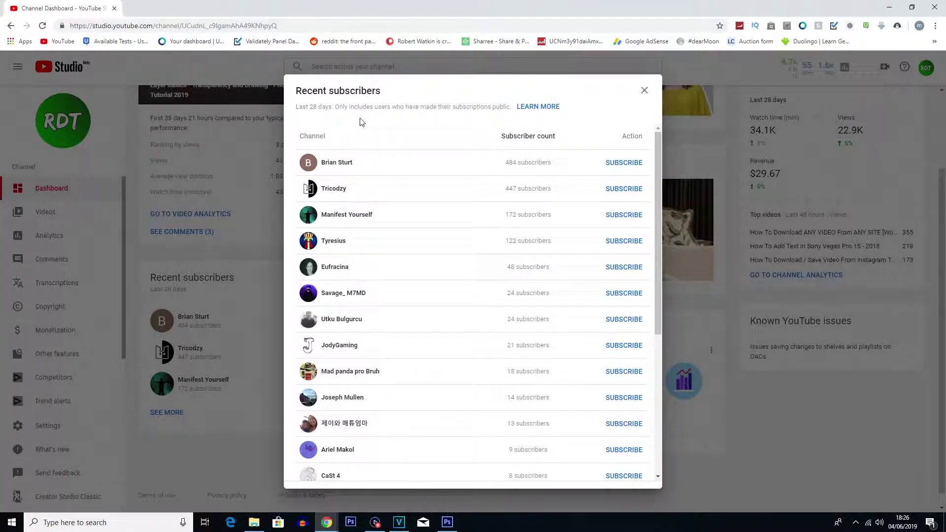
left_click_drag(336, 106, 514, 114)
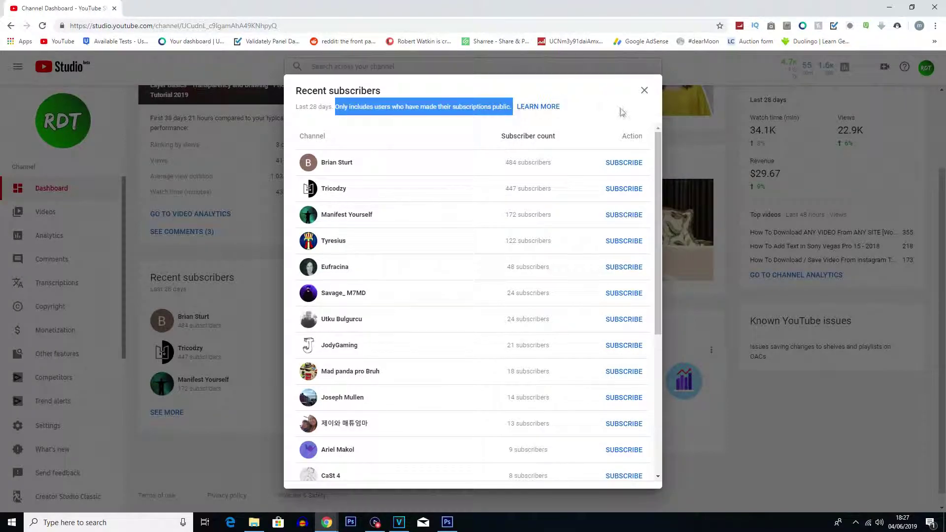
left_click(644, 90)
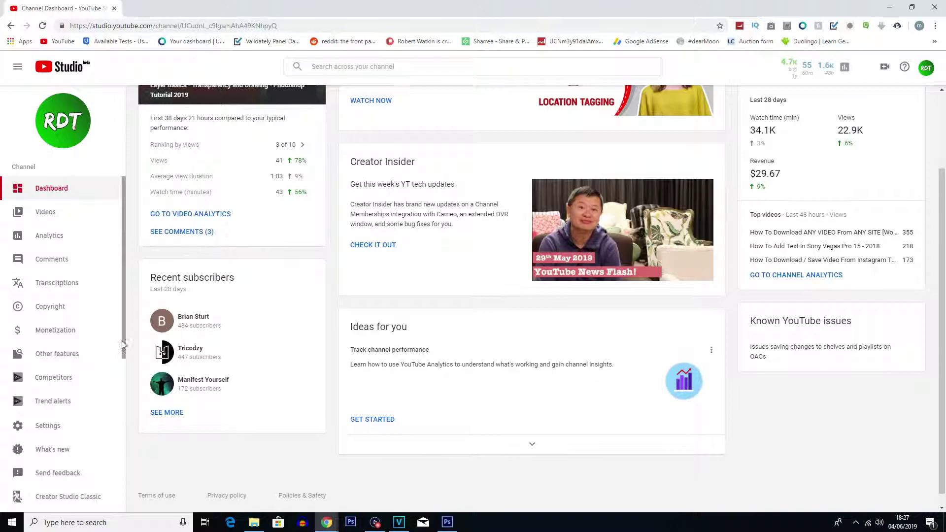
Switch to Creator Studio Classic, submitting "I have an urgent task and know how to find it in Creator Studio Classic" as the reason.
left_click(84, 503)
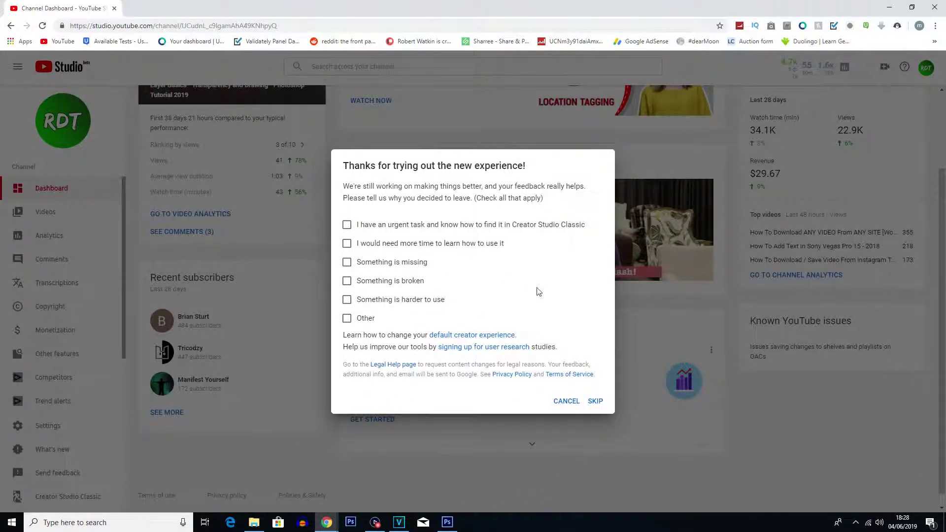
left_click(347, 225)
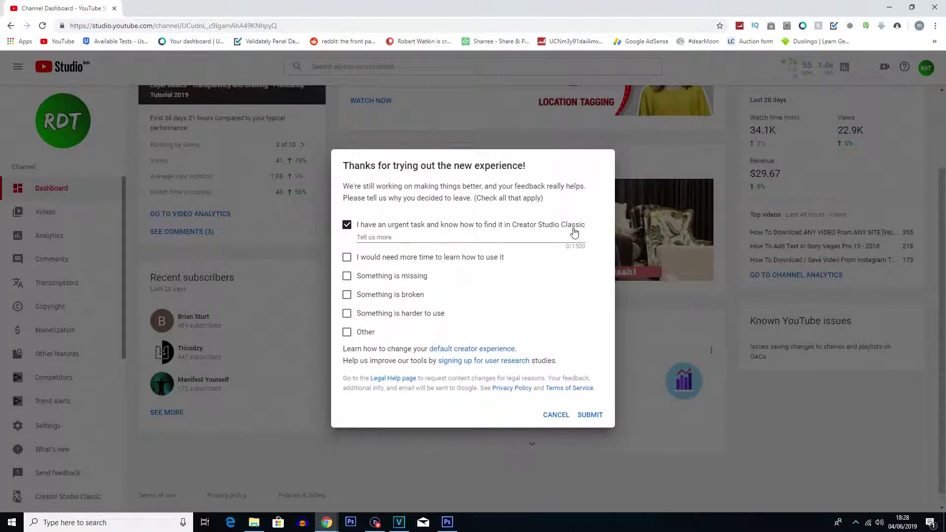
left_click(589, 415)
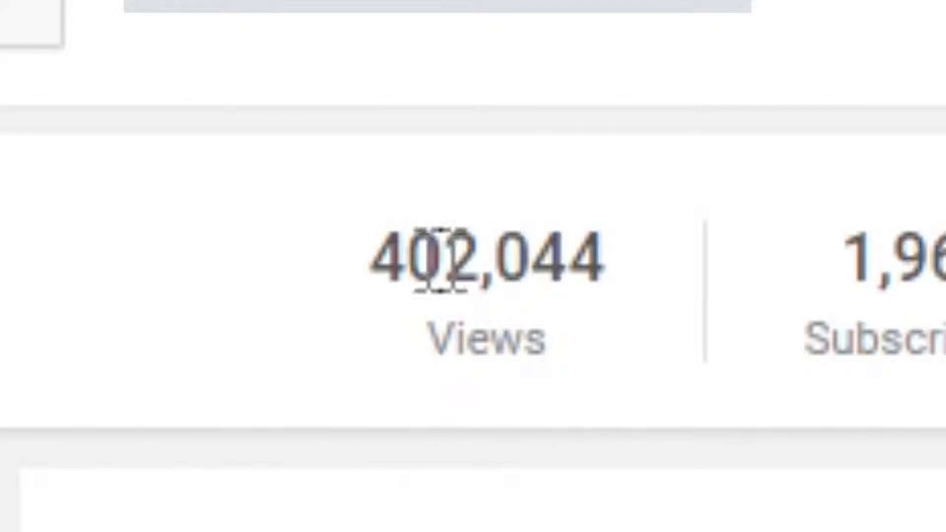
Open the Subscribers page of the Community section in Creator Studio Classic.
left_click_drag(477, 95, 492, 91)
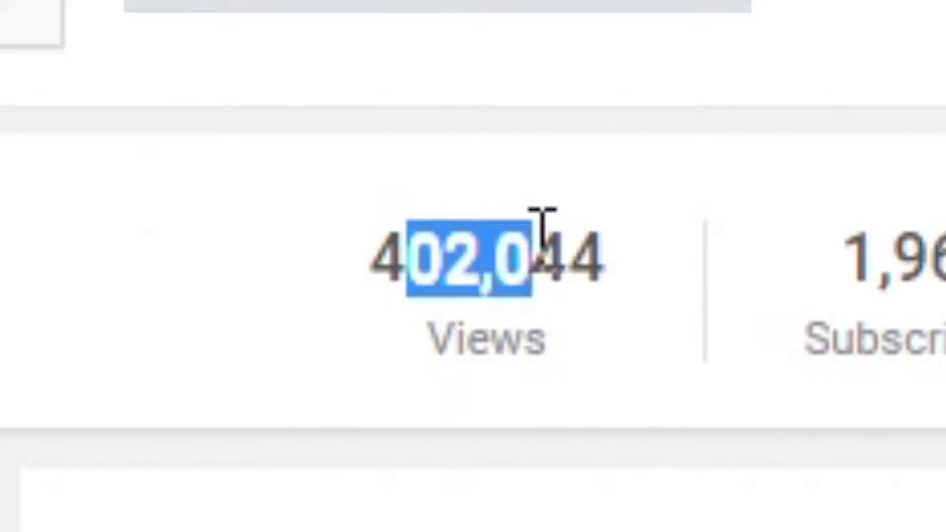
left_click(600, 296)
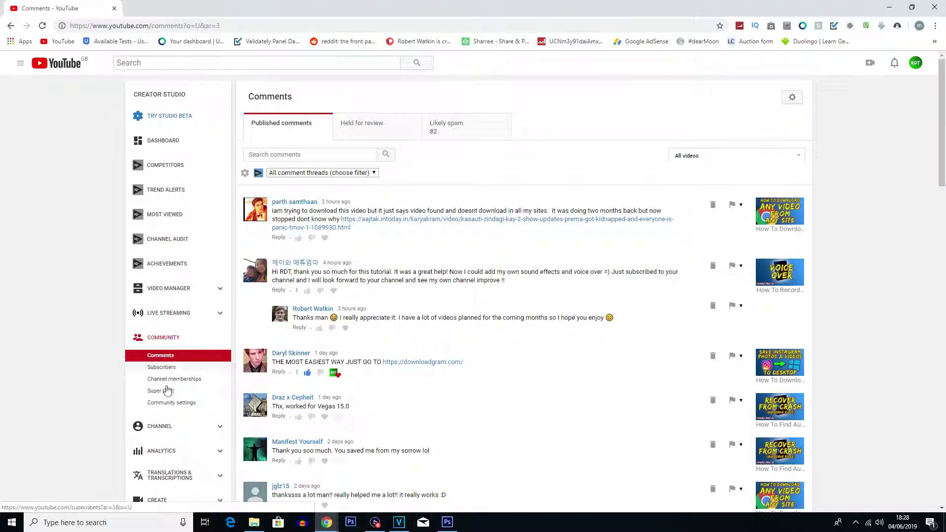
left_click(168, 369)
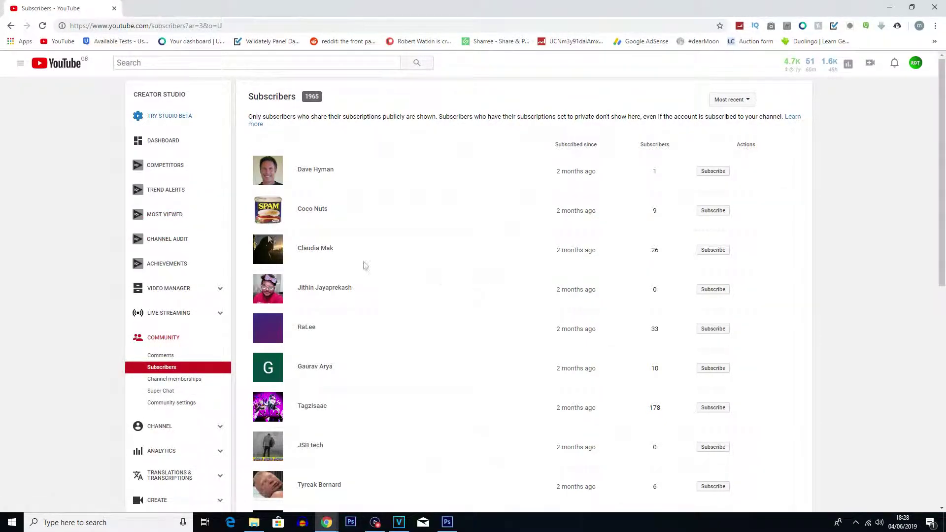
Read the note on publicly shared subscriptions and load more entries of the most recent subscribers.
left_click_drag(254, 116, 432, 113)
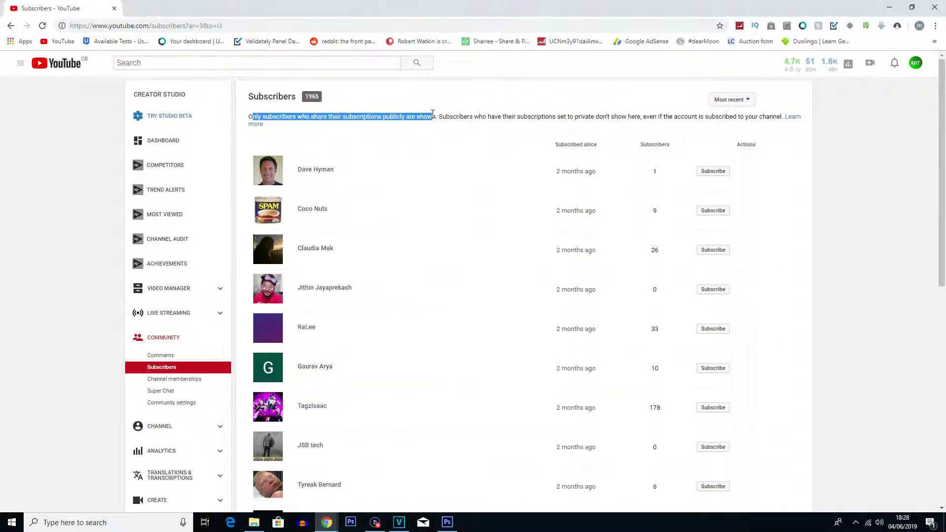
left_click(465, 123)
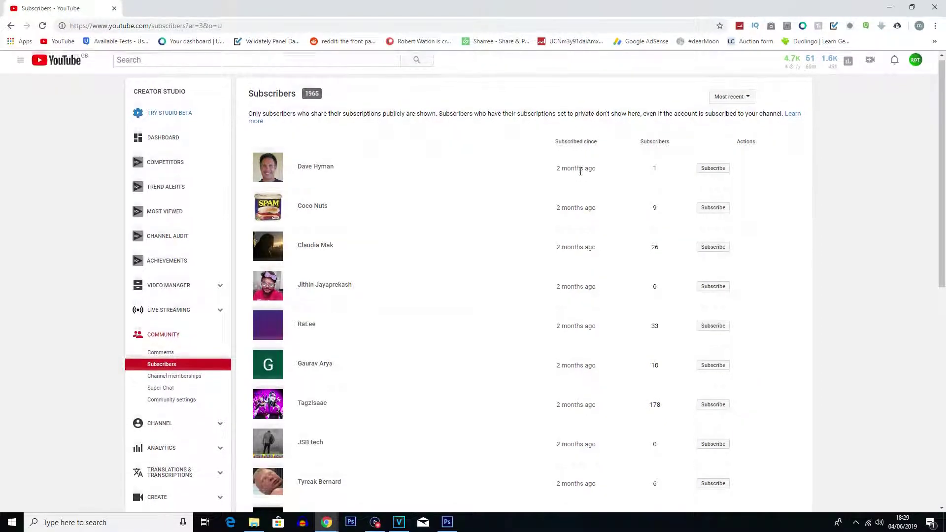
scroll(577, 170, "down", 9)
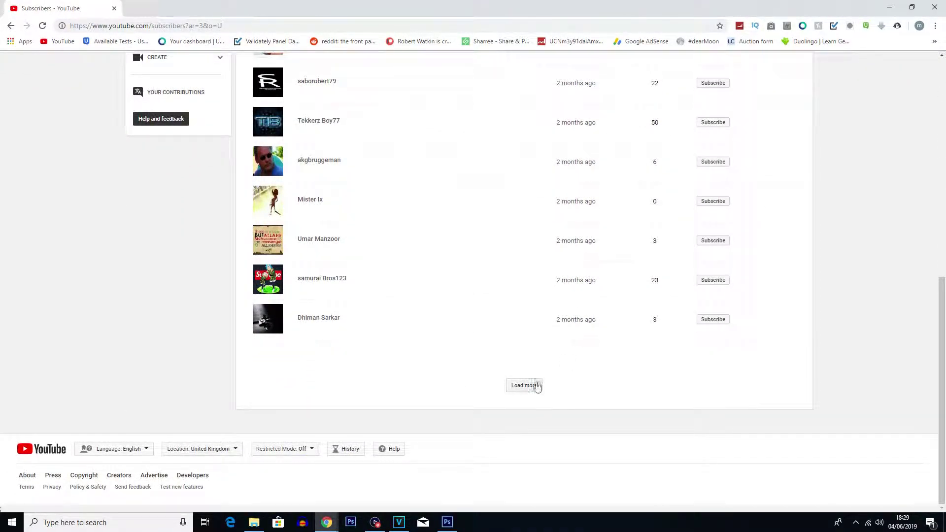
left_click(531, 385)
scroll(511, 353, "up", 15)
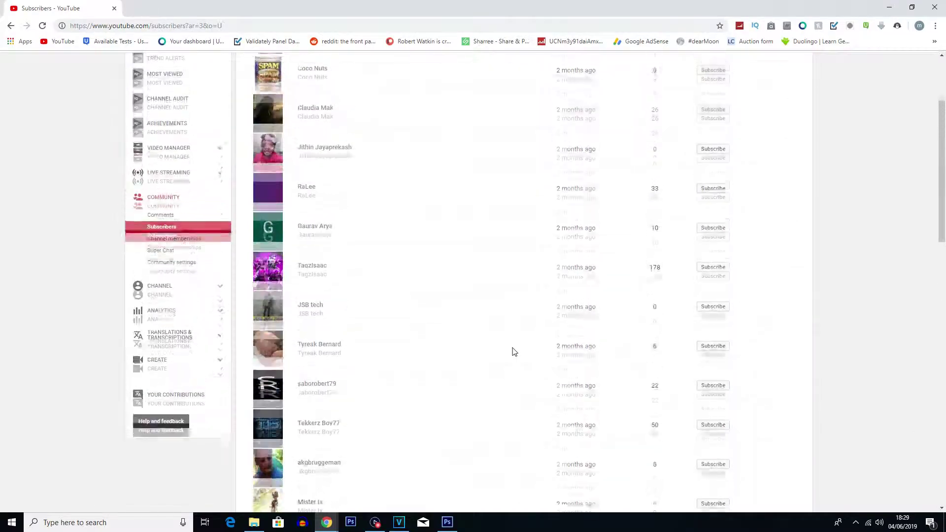
Sort the subscriber list by Most popular.
left_click(733, 104)
left_click(631, 101)
left_click(736, 100)
left_click(738, 122)
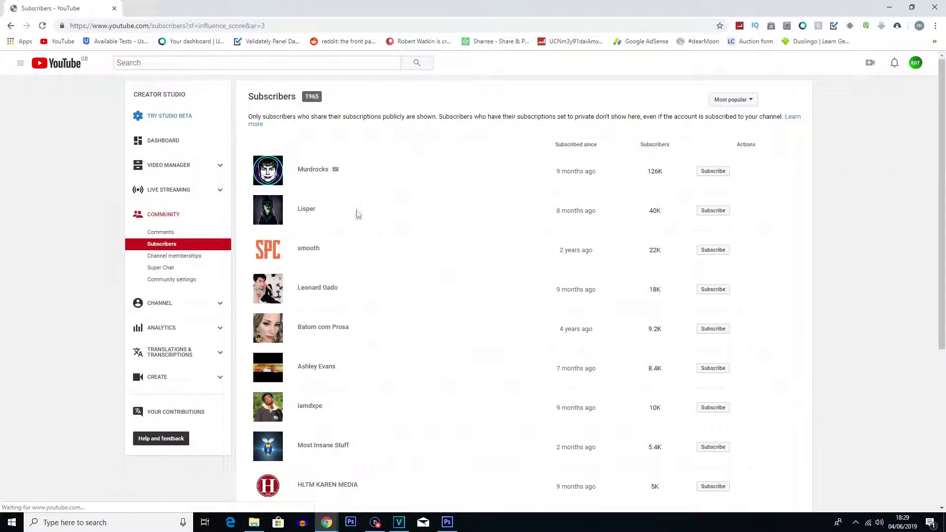
Repeatedly load more entries to extend the list of most popular subscribers.
scroll(501, 241, "down", 5)
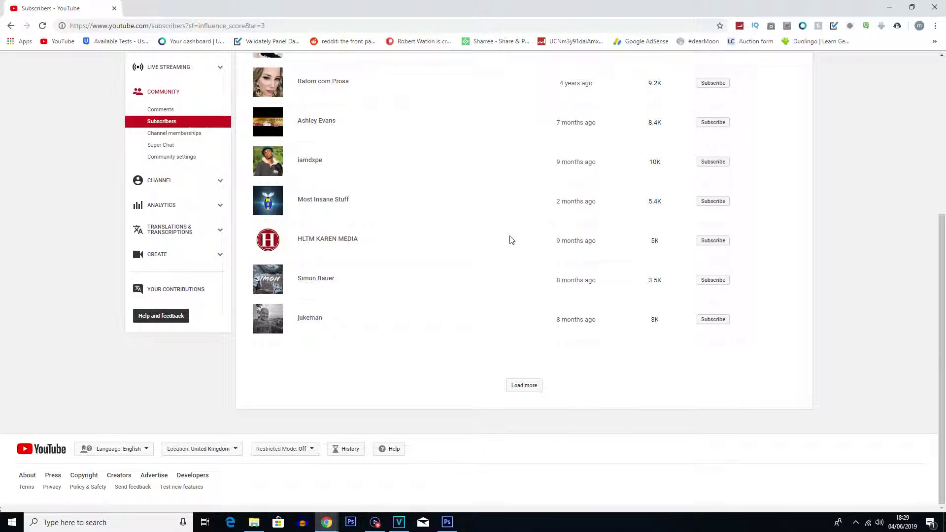
scroll(490, 315, "up", 3)
scroll(491, 313, "down", 3)
left_click(526, 387)
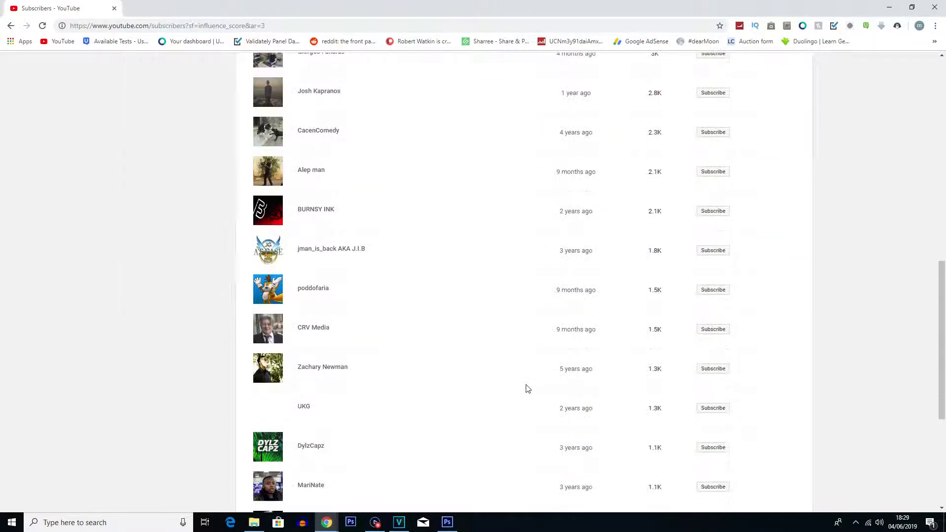
scroll(527, 387, "down", 10)
left_click(527, 387)
scroll(528, 386, "down", 10)
left_click(527, 388)
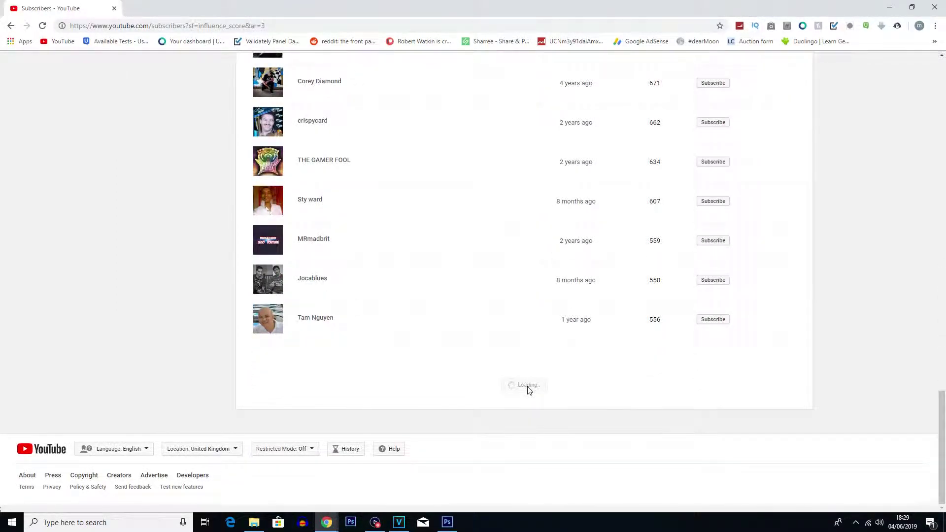
scroll(528, 388, "down", 10)
left_click(528, 387)
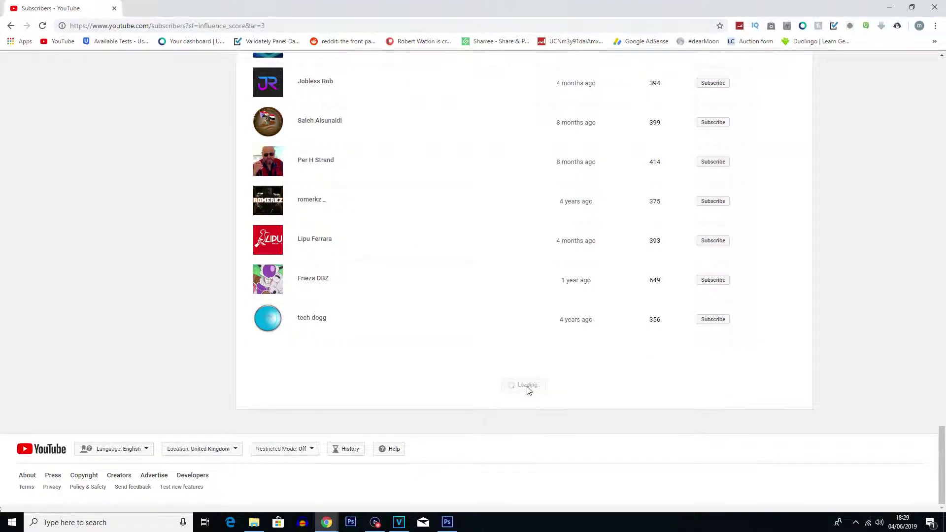
scroll(527, 389, "down", 10)
left_click(526, 387)
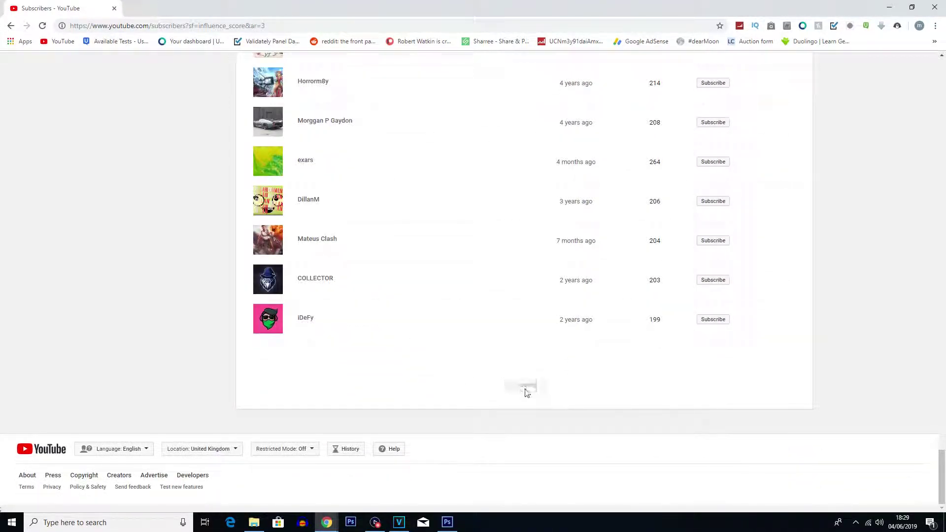
scroll(526, 393, "down", 10)
left_click(525, 390)
scroll(524, 392, "down", 10)
left_click(527, 389)
scroll(528, 389, "down", 10)
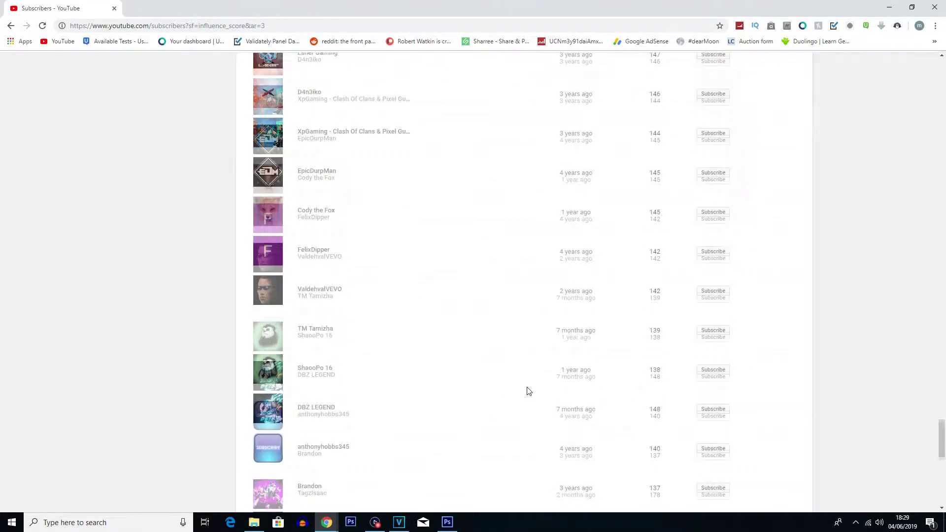
left_click(530, 389)
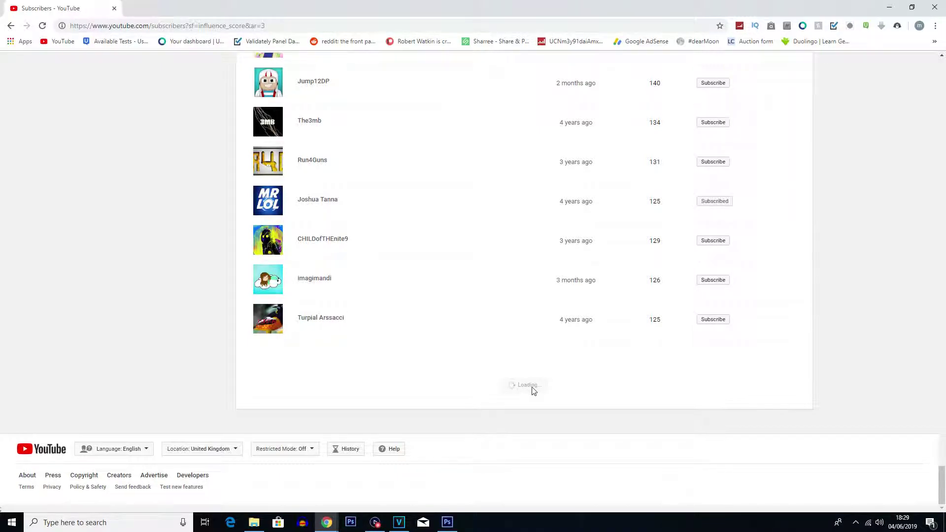
scroll(533, 391, "down", 5)
left_click(525, 385)
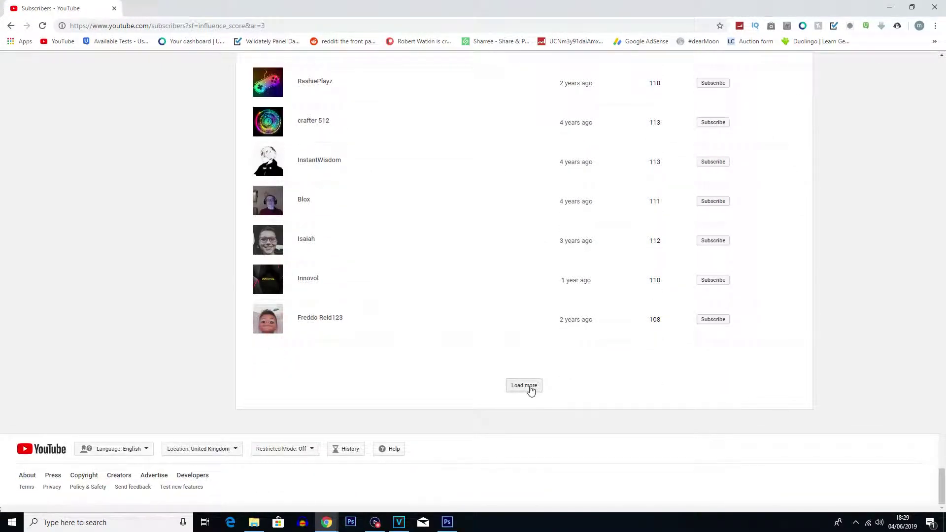
scroll(529, 391, "down", 10)
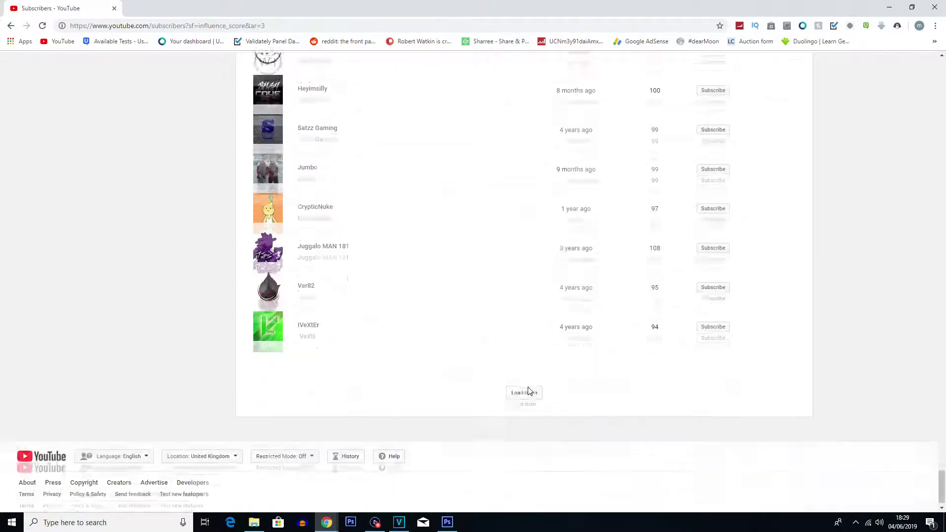
left_click(530, 387)
scroll(529, 387, "down", 5)
Search the loaded subscriber page for "epicdur", close the page search and go back to the start of the list.
scroll(529, 385, "up", 20)
scroll(528, 385, "up", 15)
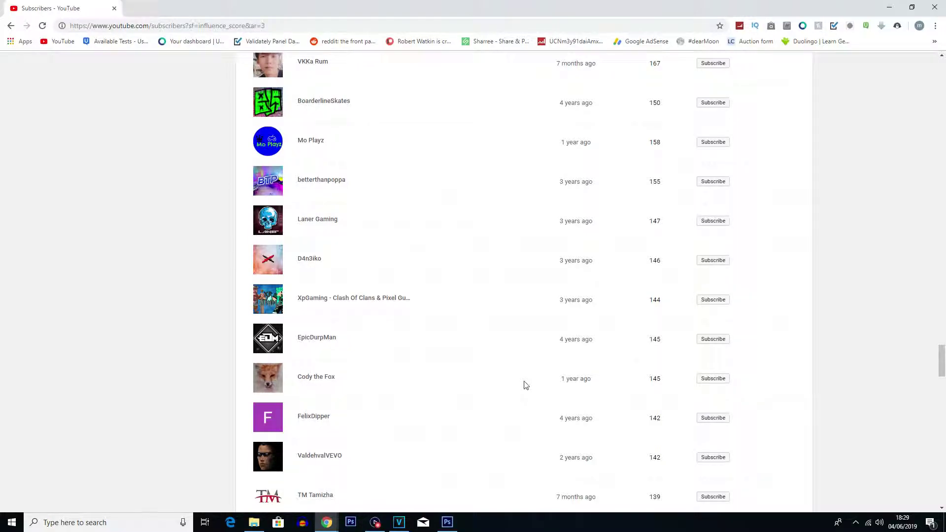
key("ctrl+f")
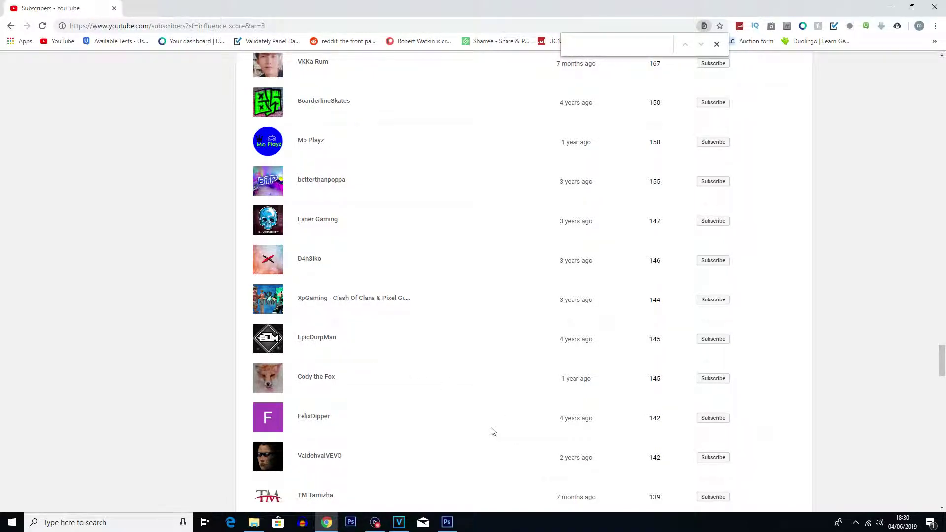
scroll(490, 425, "up", 4)
scroll(477, 429, "down", 4)
type("epicdur")
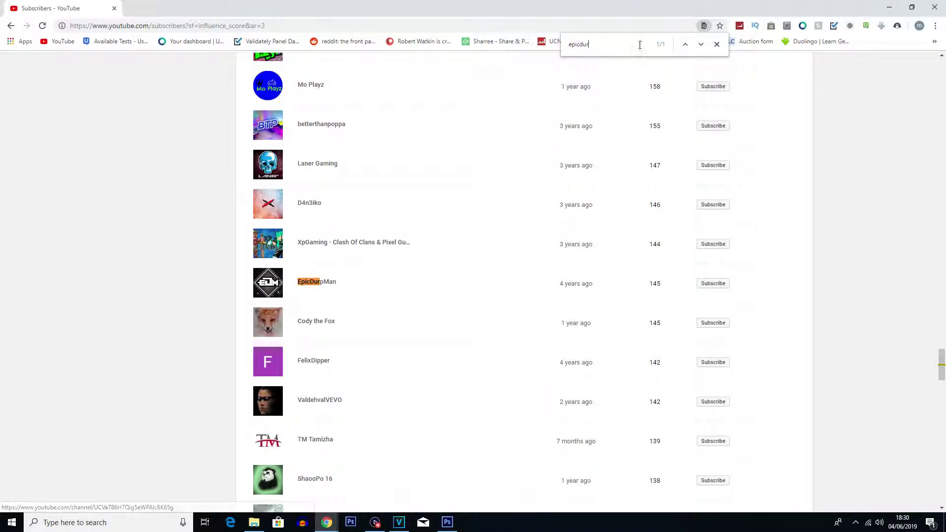
scroll(517, 256, "down", 10)
scroll(461, 287, "up", 6)
left_click(717, 43)
scroll(892, 207, "up", 15)
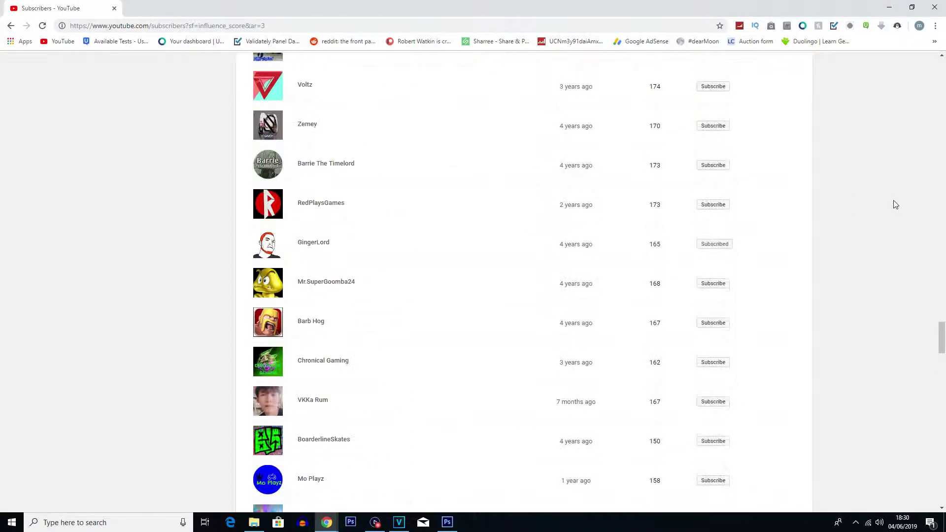
scroll(896, 205, "up", 15)
scroll(896, 202, "up", 15)
scroll(868, 204, "up", 15)
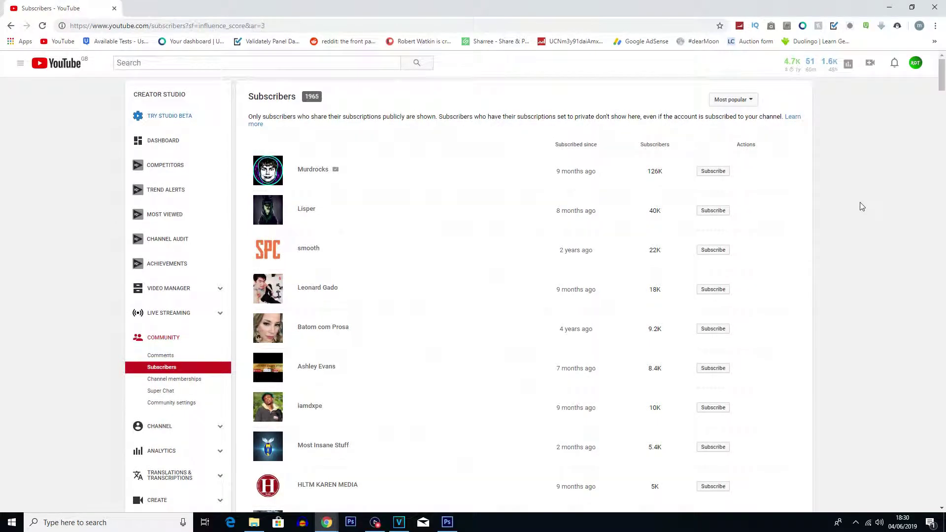